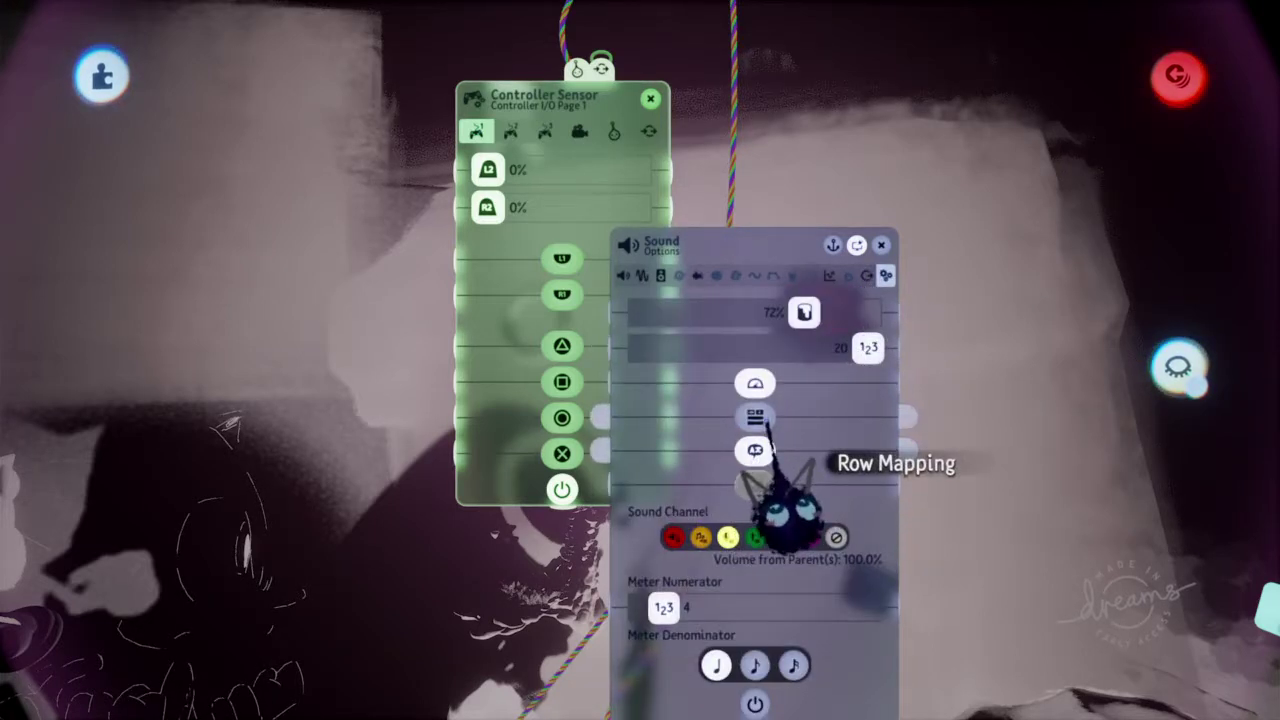
# Step: Browse back from the oscillator randomization page through the Sound+ delay and reverb pages
pyautogui.click(752, 276)
pyautogui.click(735, 276)
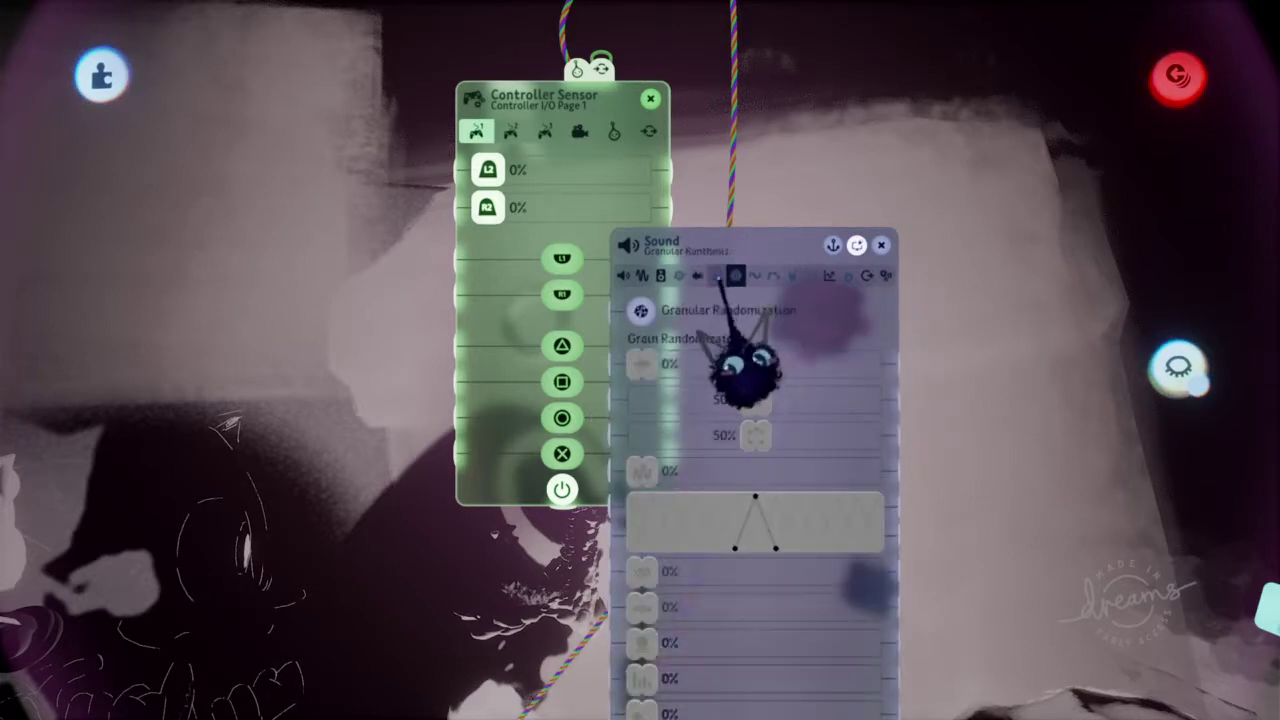
pyautogui.click(716, 276)
pyautogui.click(697, 276)
pyautogui.click(679, 276)
# Step: Compare the Pitch, 3D Panning and Fade tabs, finishing on the Surround Pan page
pyautogui.click(641, 276)
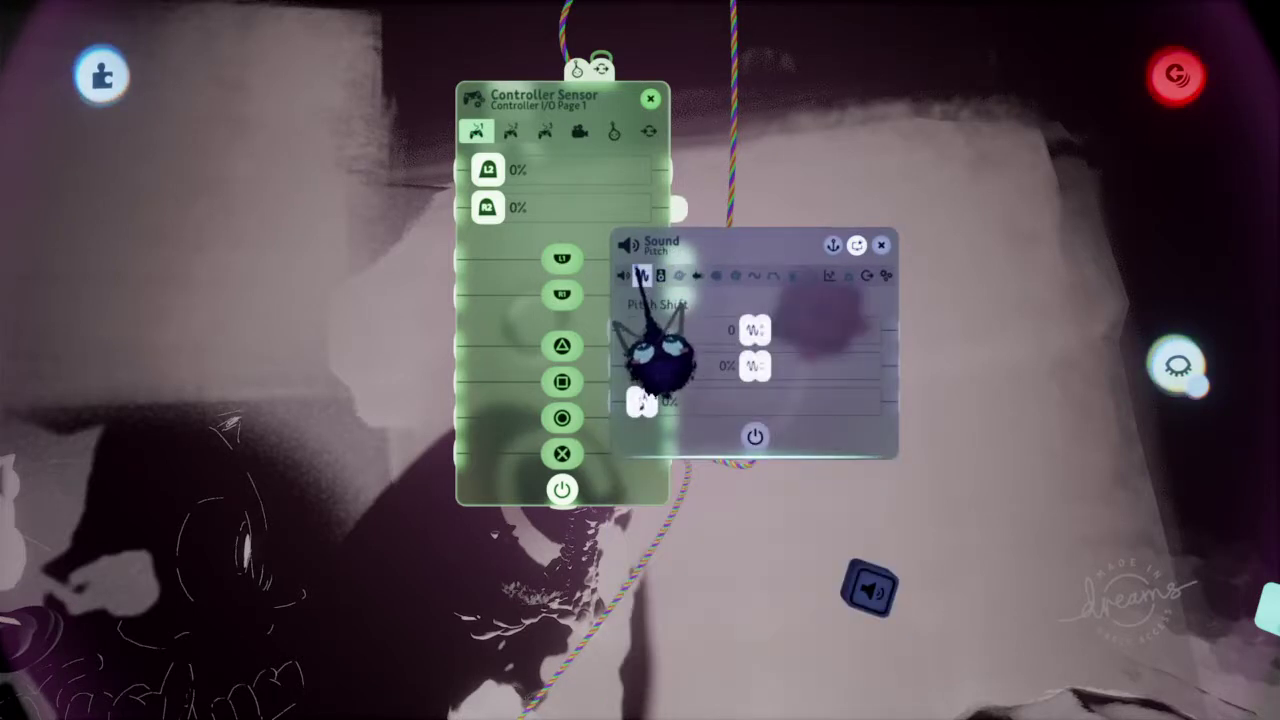
pyautogui.click(660, 276)
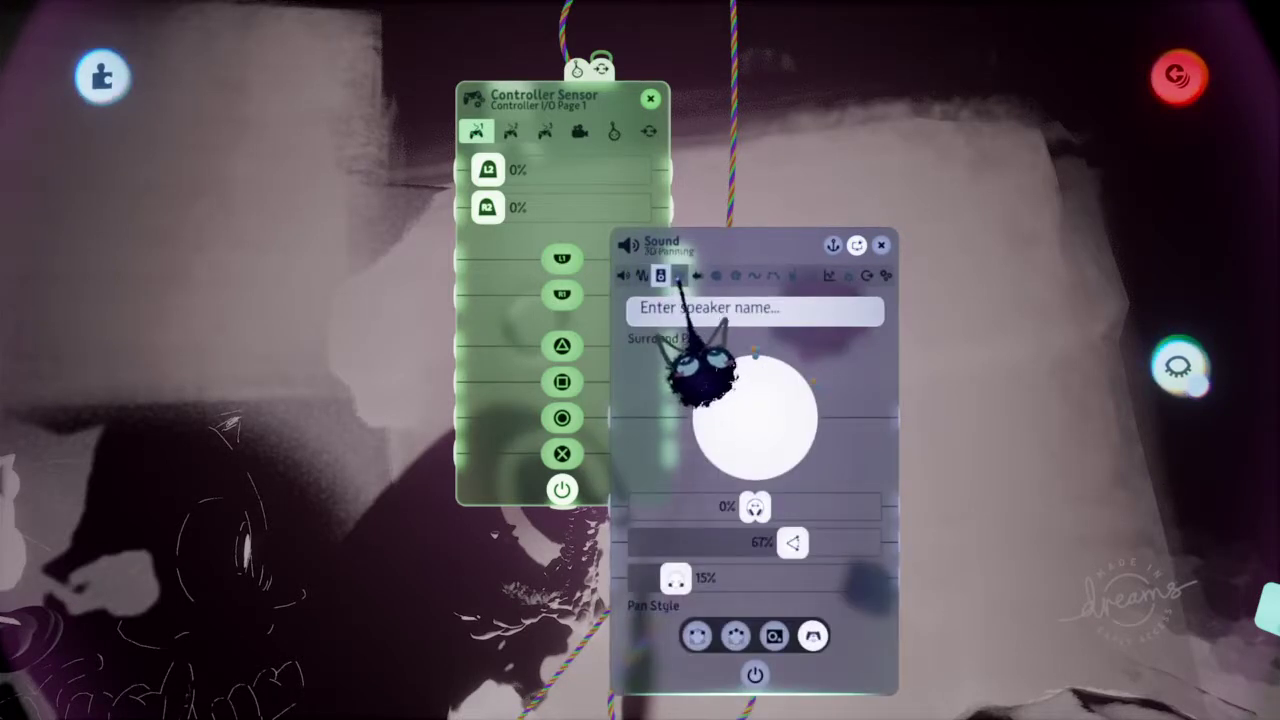
pyautogui.click(679, 276)
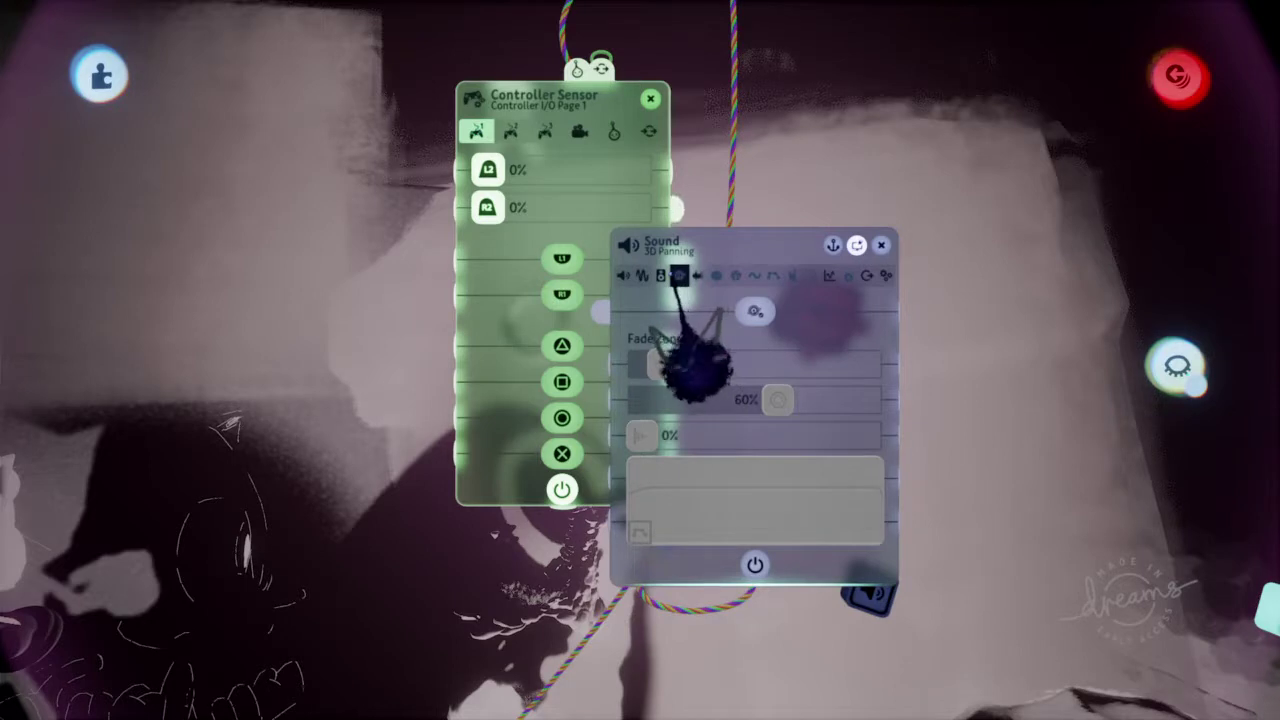
pyautogui.click(660, 276)
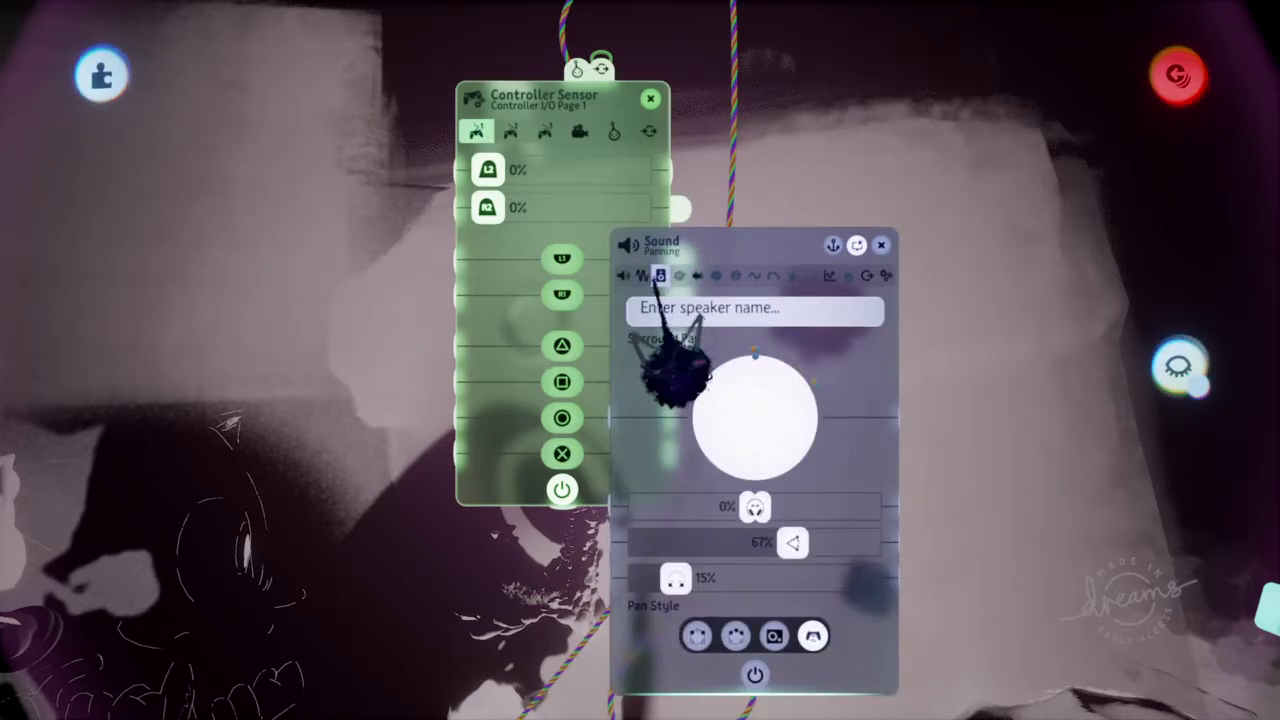
pyautogui.click(679, 276)
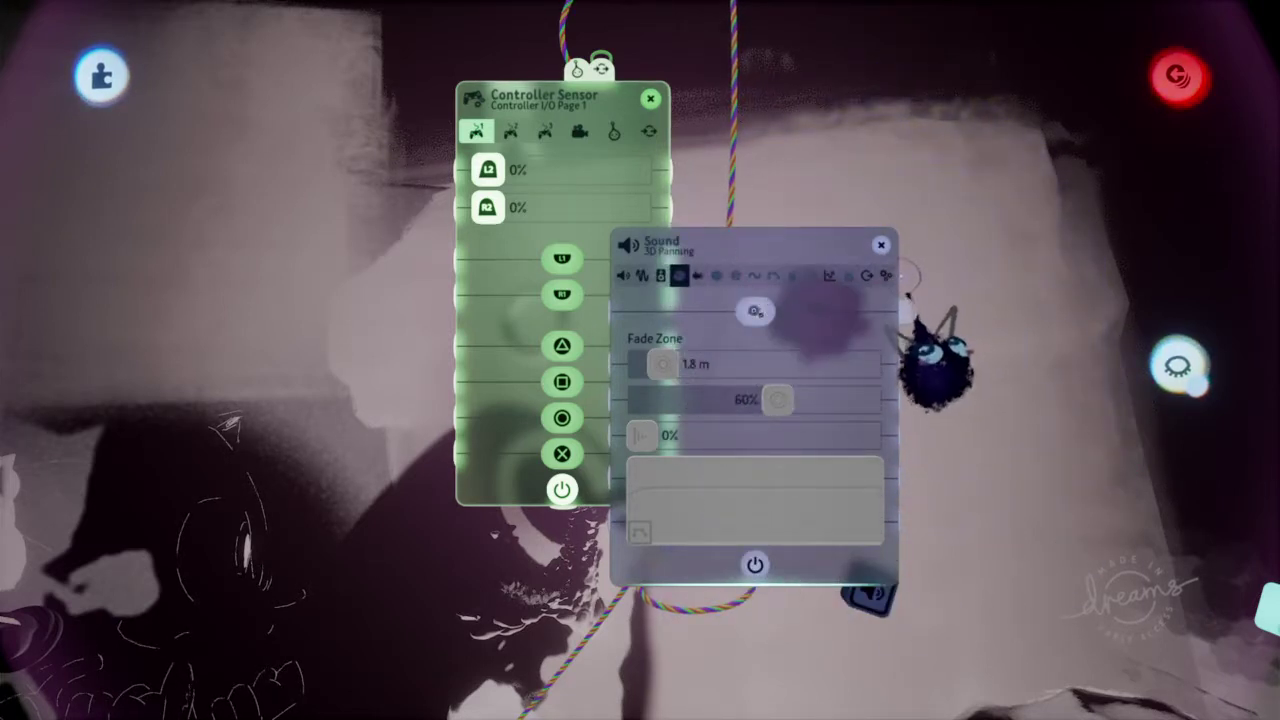
pyautogui.click(660, 274)
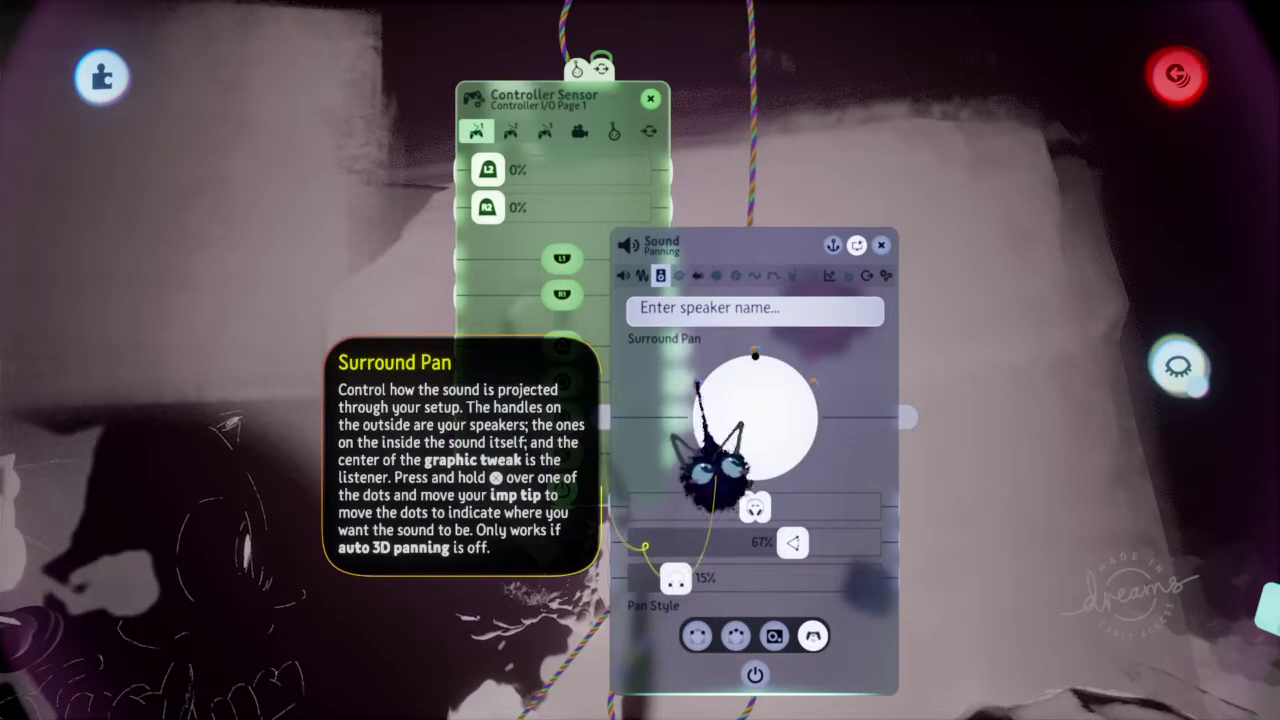
# Step: Move the Surround Pan dot from the top of the speaker circle to its centre
pyautogui.moveTo(706, 395); pyautogui.dragTo(746, 448)
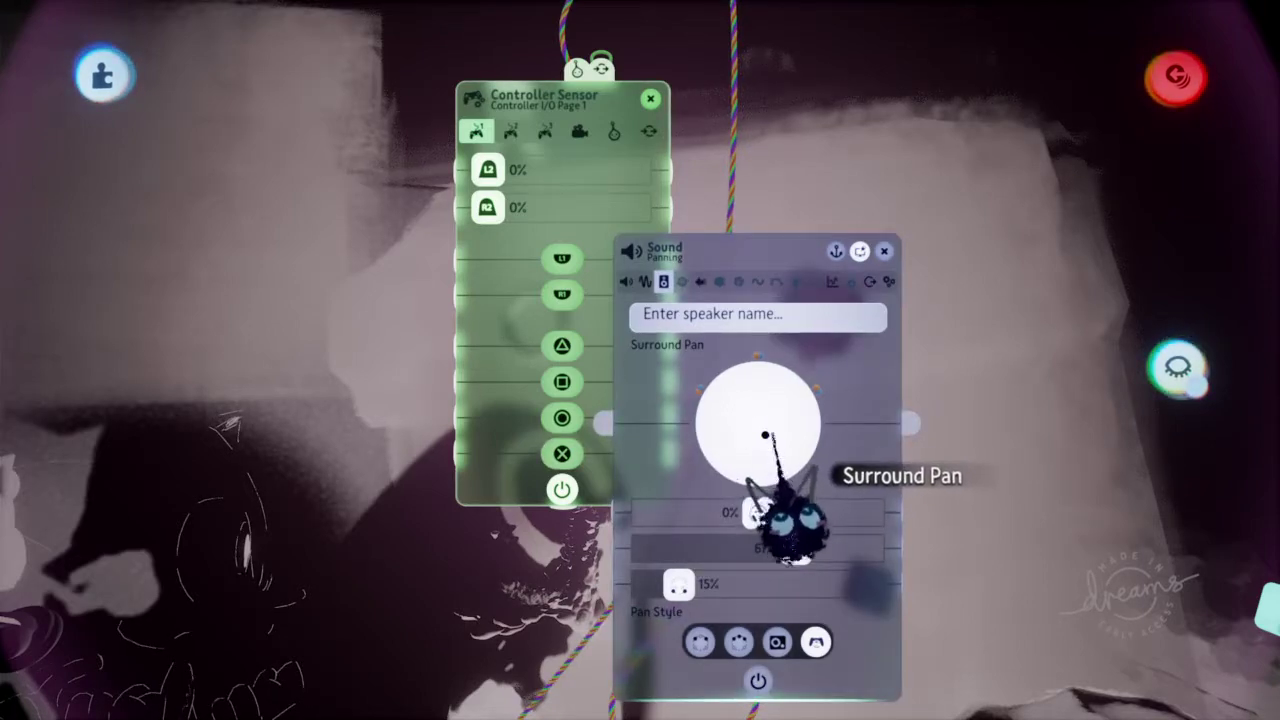
pyautogui.moveTo(771, 442)
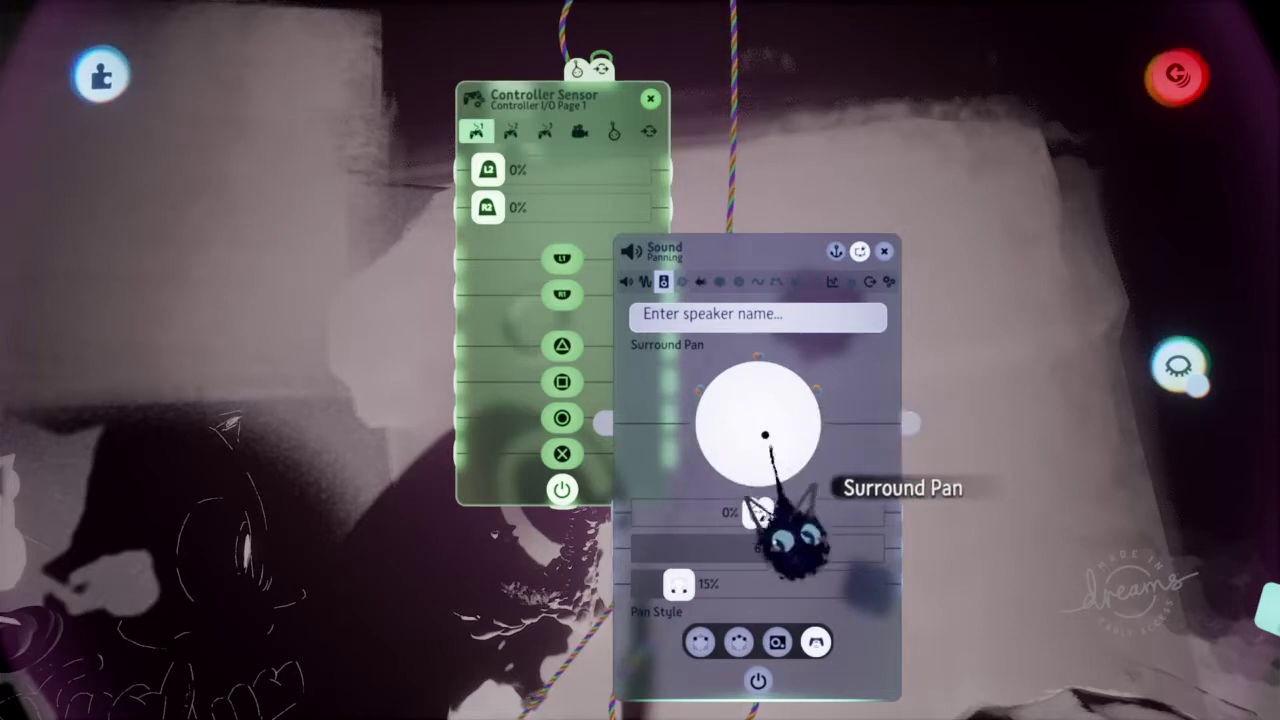
pyautogui.moveTo(805, 492)
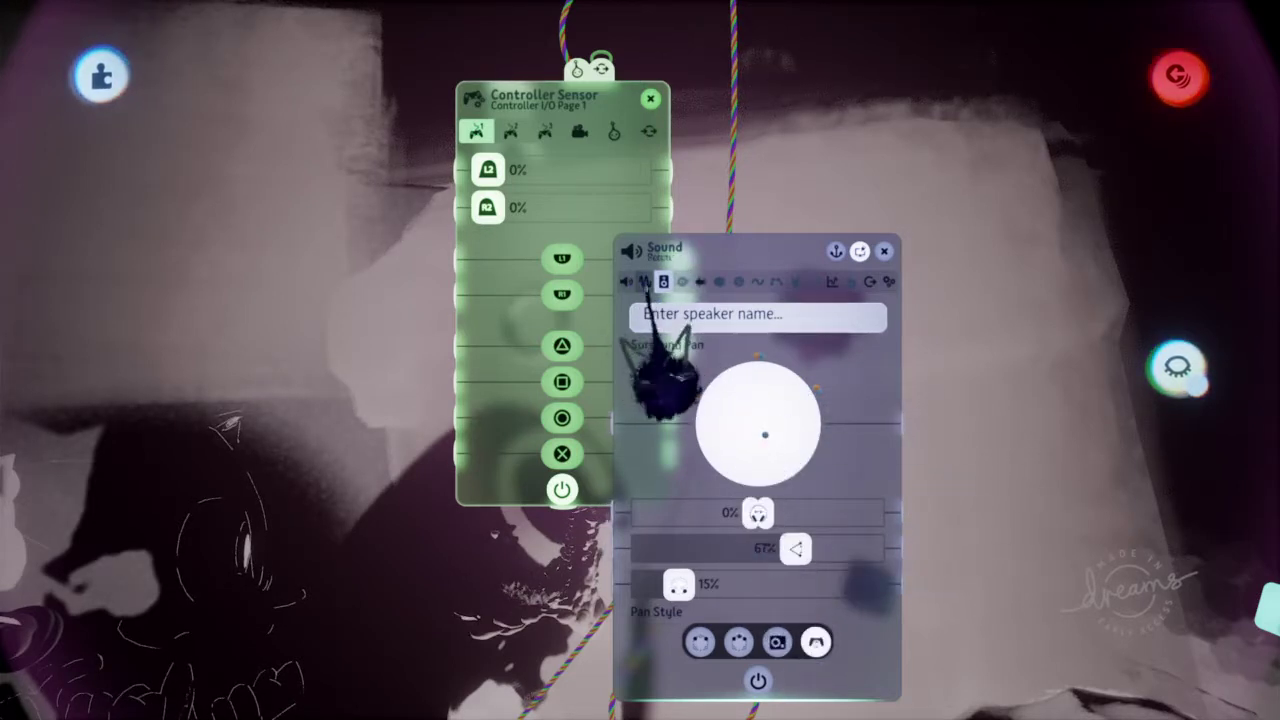
# Step: Switch the Sound gadget's Sound Type to Instrument on its main settings page
pyautogui.click(645, 282)
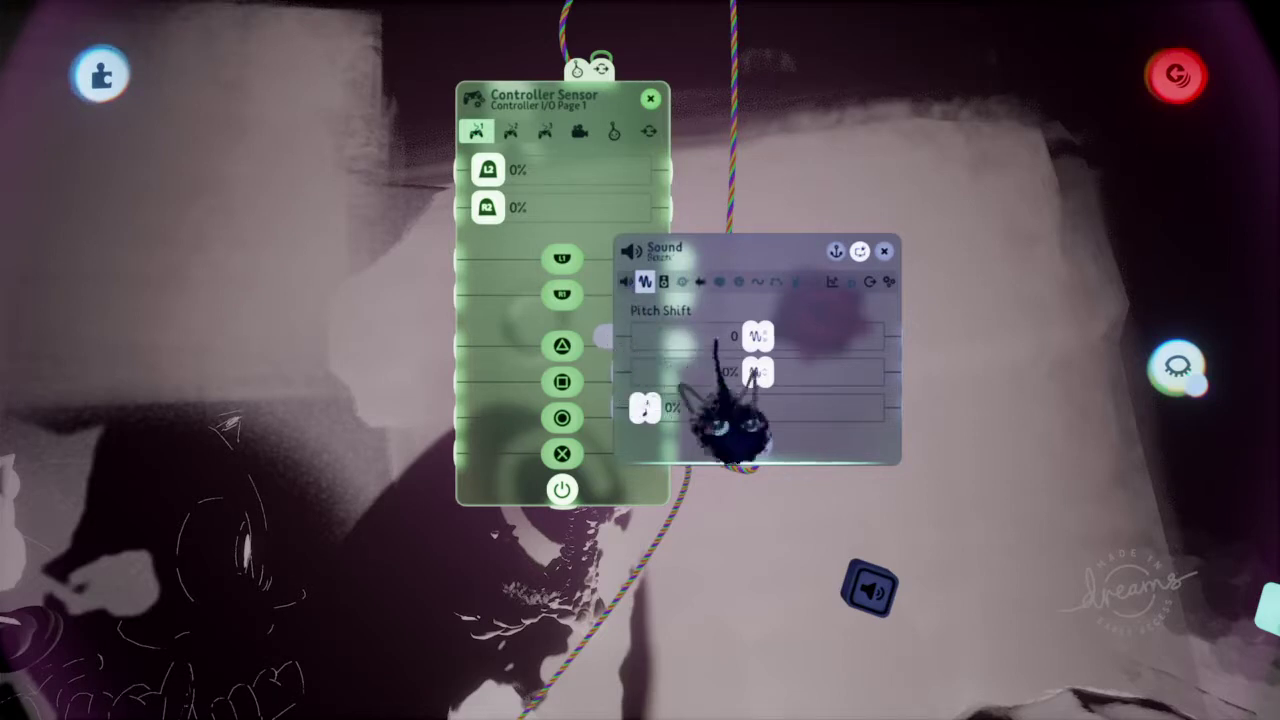
pyautogui.click(627, 283)
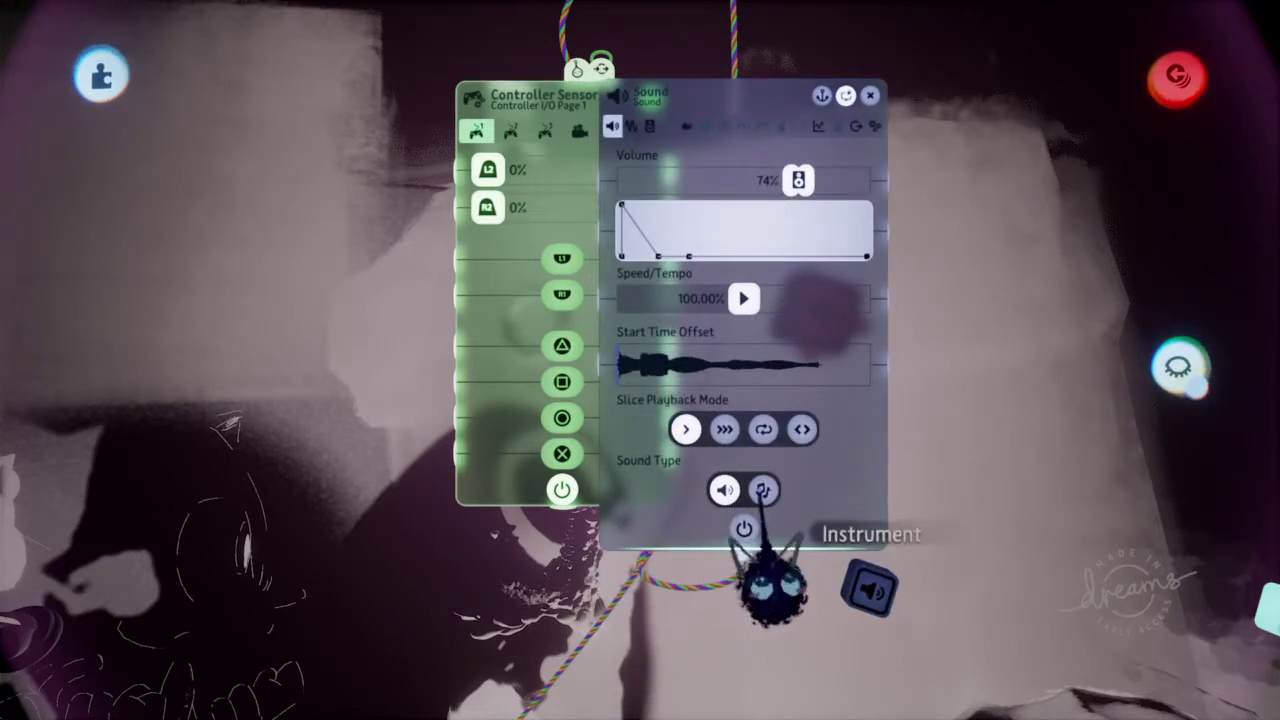
pyautogui.click(762, 490)
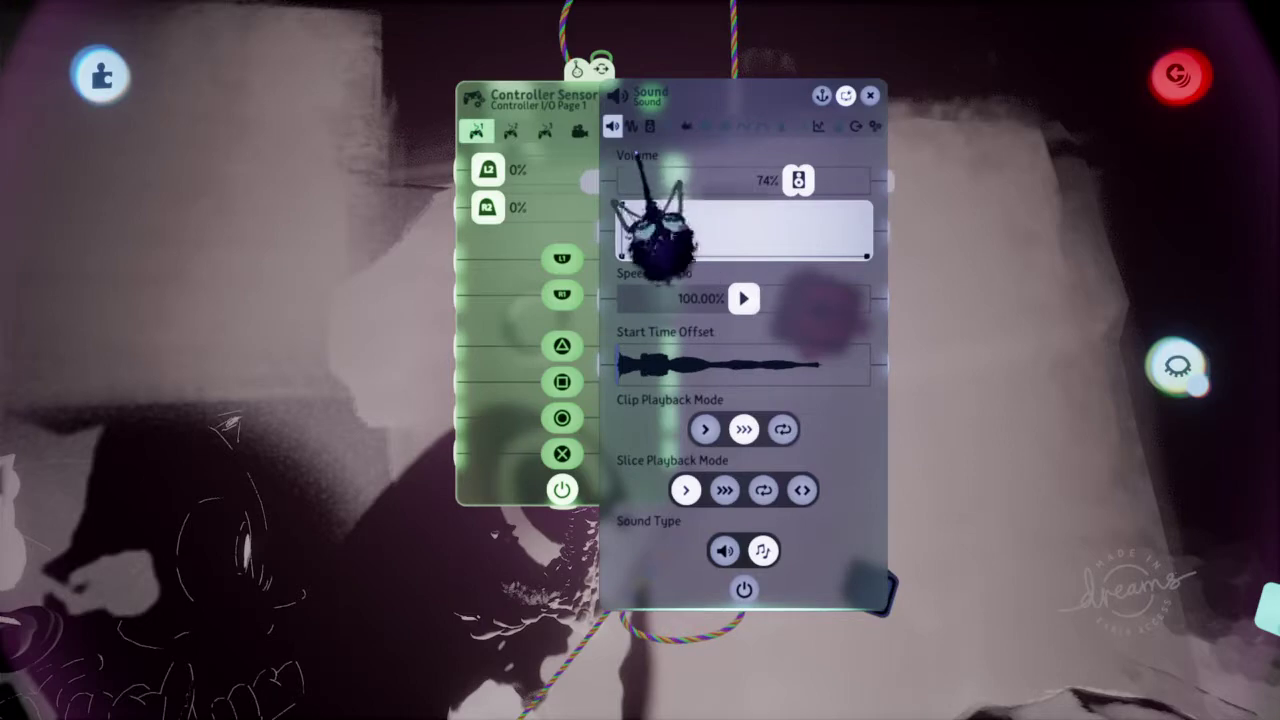
# Step: Check the Pitch and Panning pages, then return to the main Sound page
pyautogui.click(631, 126)
pyautogui.click(650, 126)
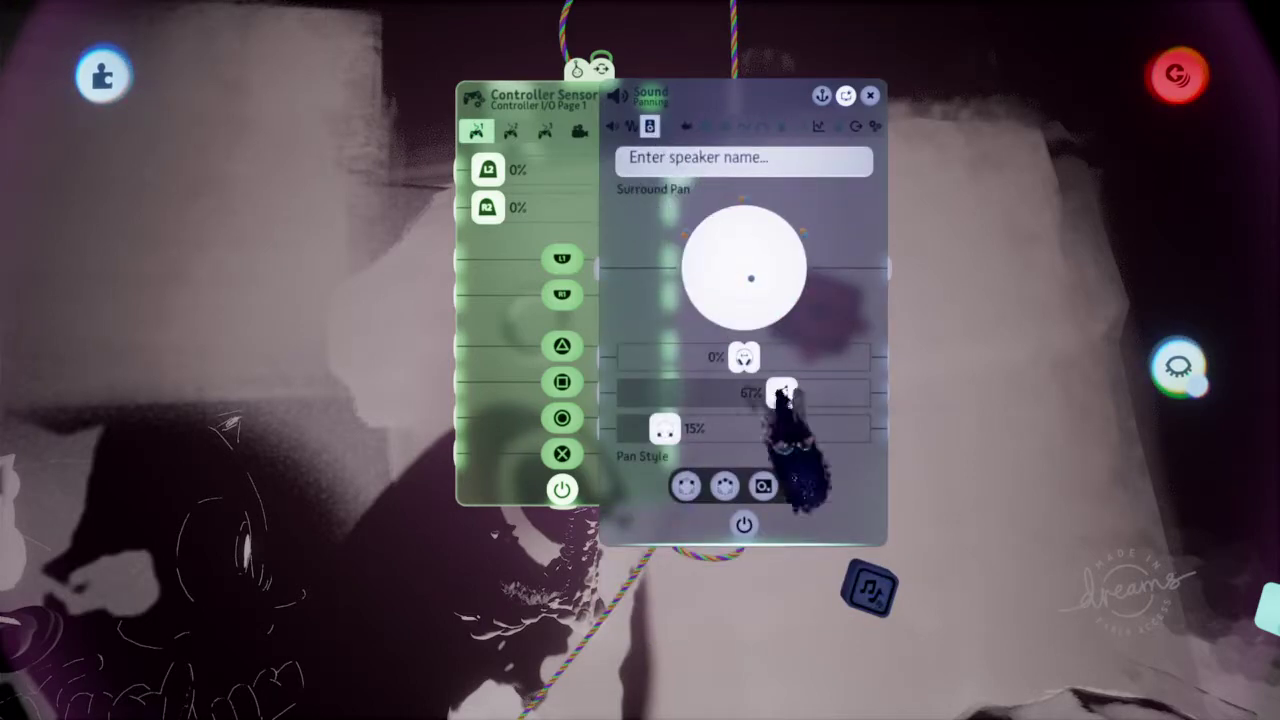
pyautogui.click(611, 126)
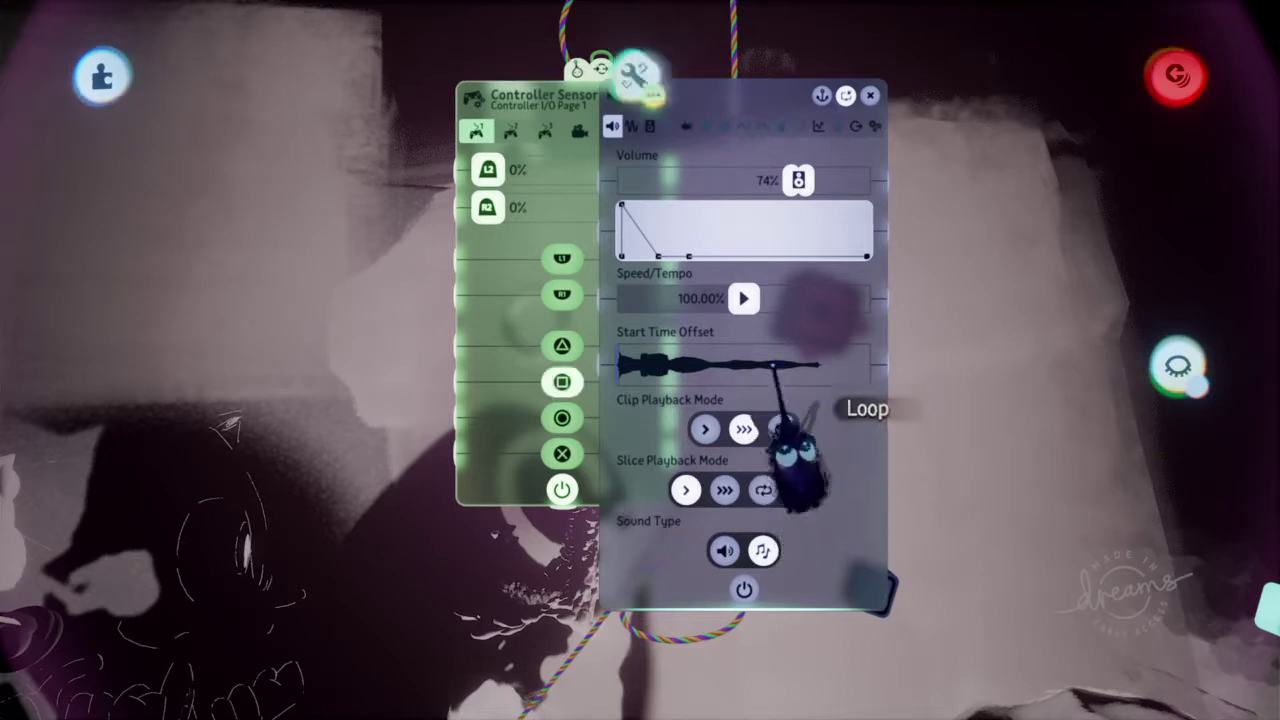
# Step: Go from the Surround Panning page to the Granular Synthesis oscillator page
pyautogui.click(575, 75)
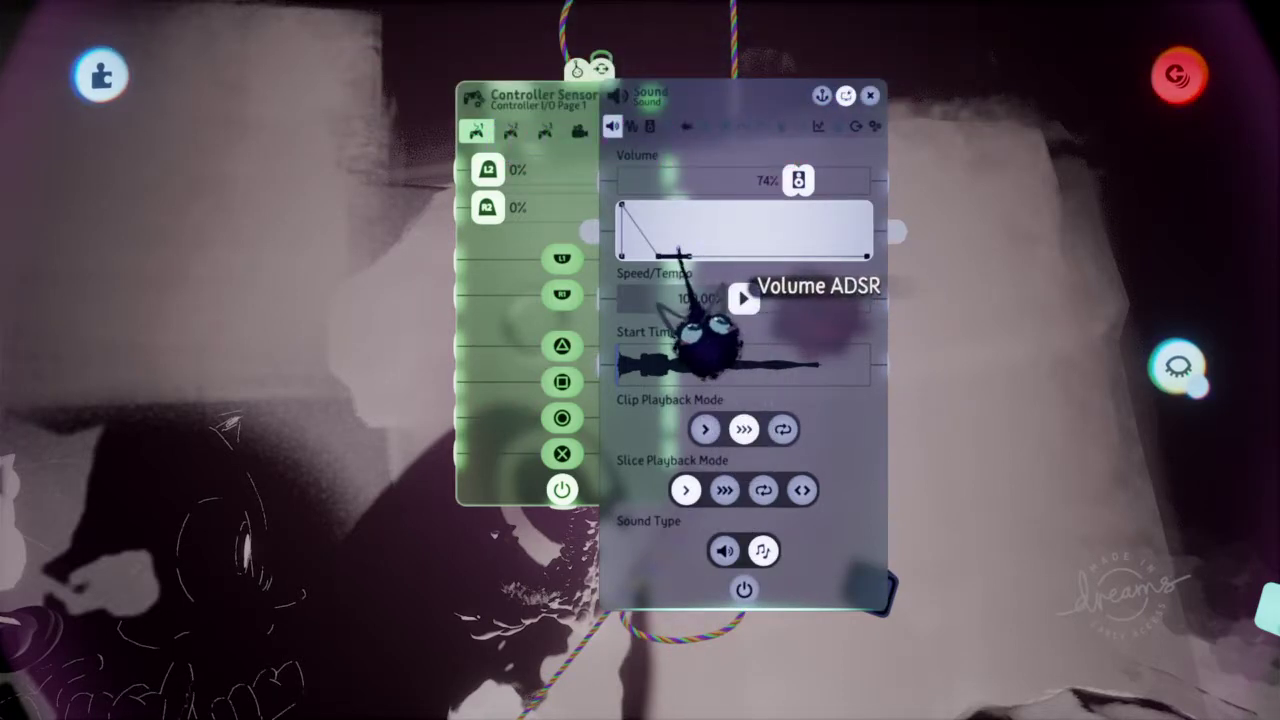
pyautogui.click(650, 126)
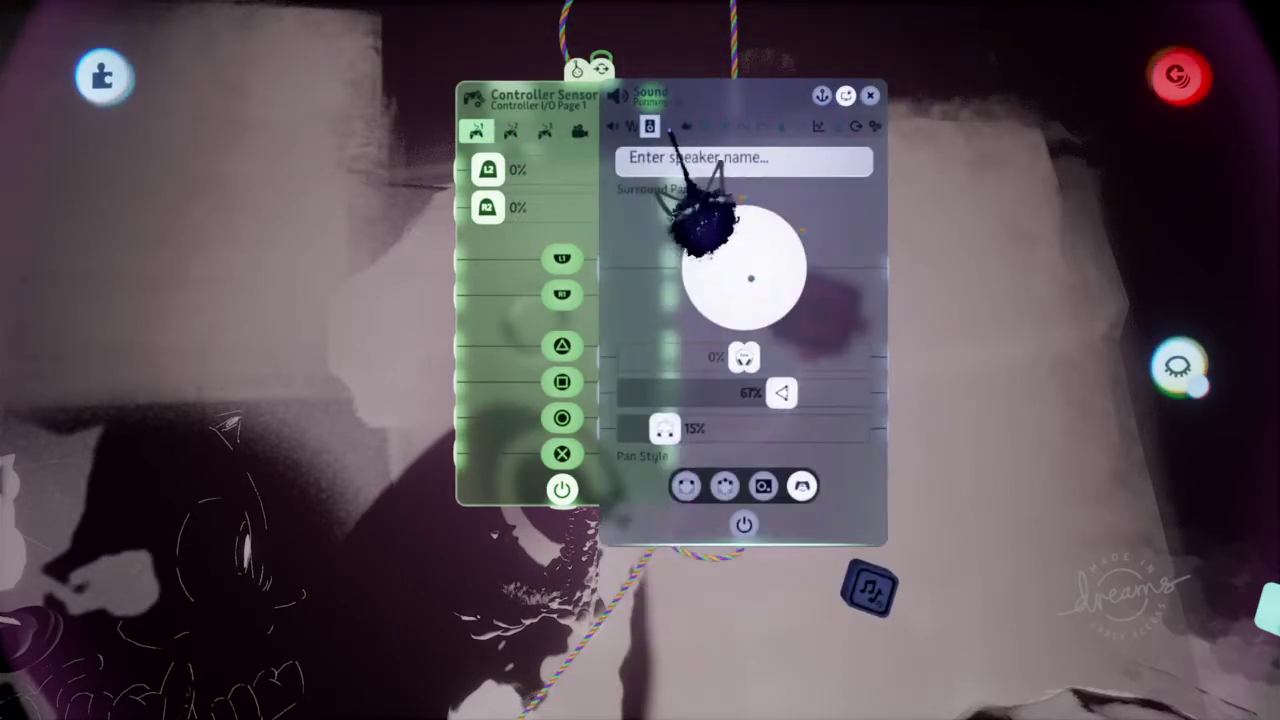
pyautogui.click(686, 126)
pyautogui.click(705, 126)
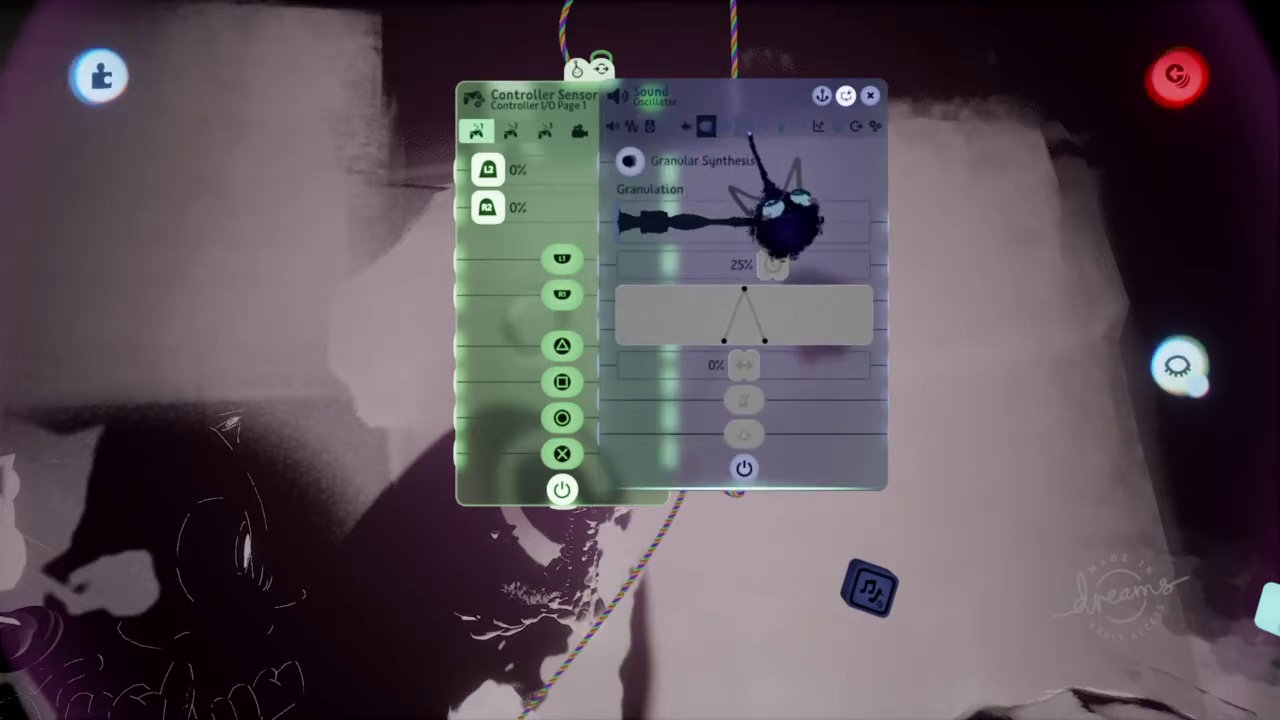
# Step: Step through the effect pages past Distortion to Dynamics Compressor, closing its options list
pyautogui.click(725, 126)
pyautogui.click(745, 126)
pyautogui.click(763, 126)
pyautogui.click(781, 126)
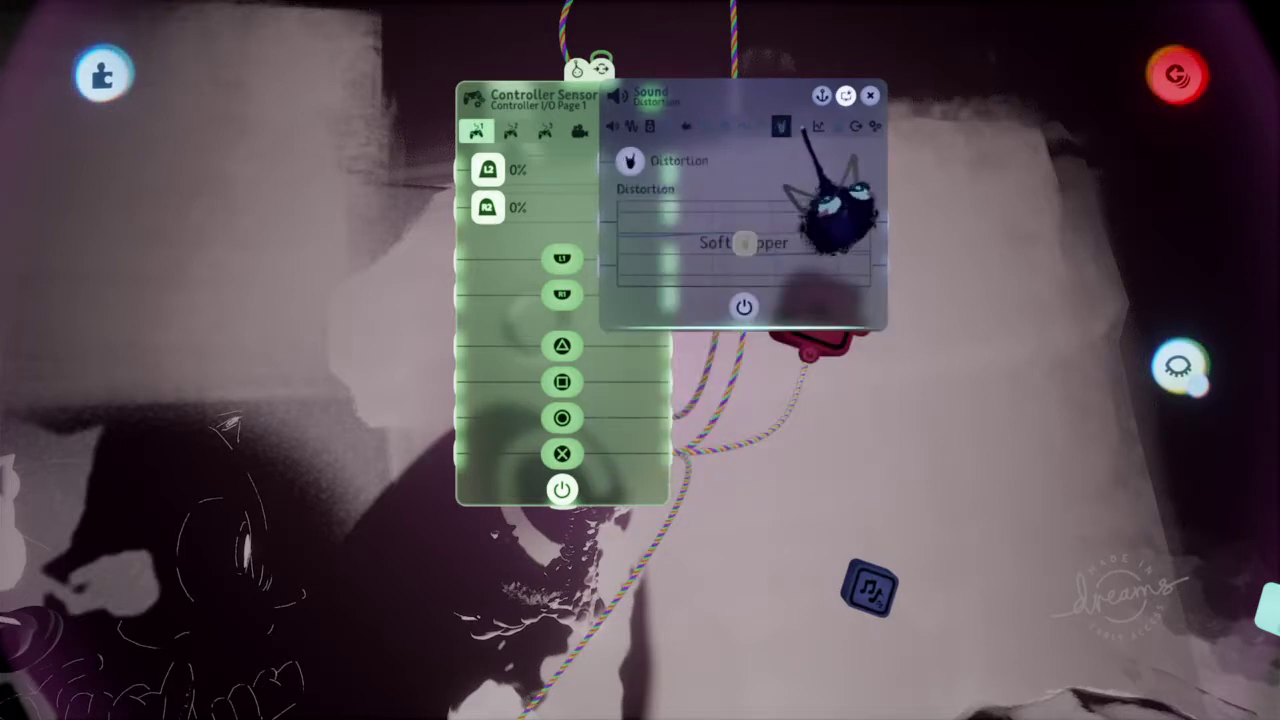
pyautogui.click(800, 126)
pyautogui.click(819, 126)
pyautogui.click(838, 126)
pyautogui.click(838, 126)
pyautogui.press('Escape')
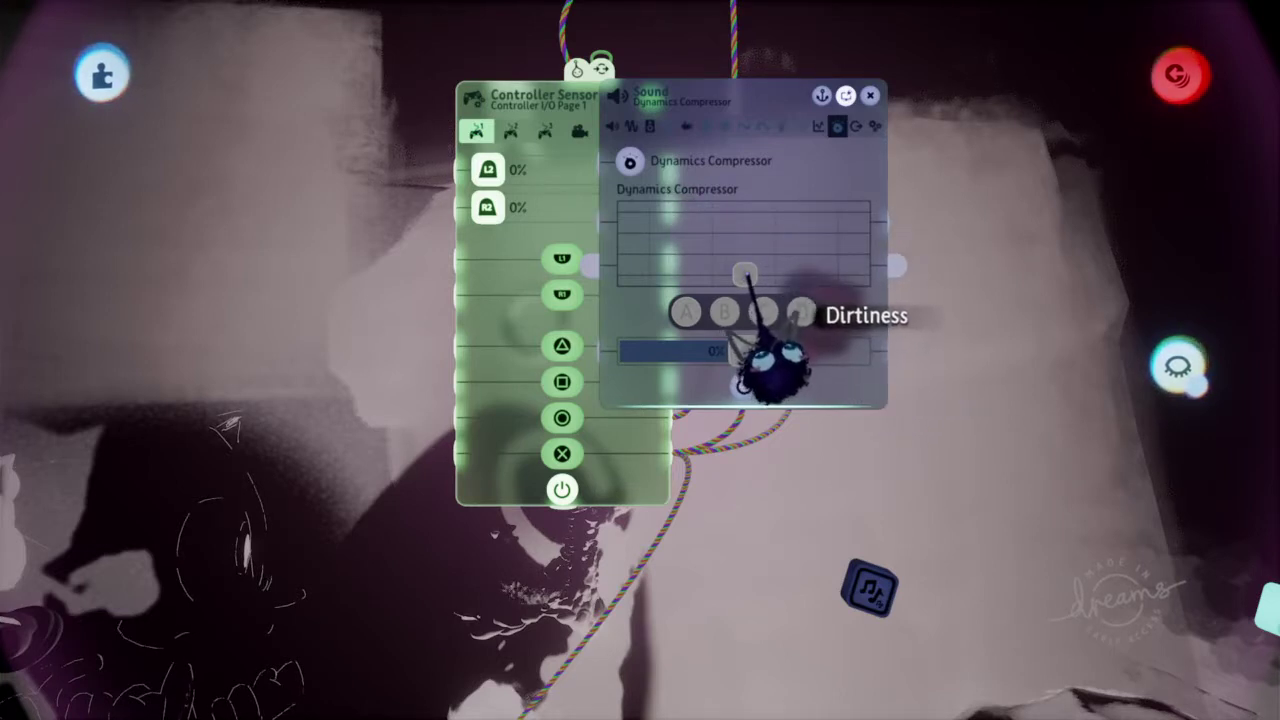
# Step: Drag the Dynamics Compressor's Dirtiness point higher in its graph
pyautogui.moveTo(745, 273); pyautogui.dragTo(805, 320)
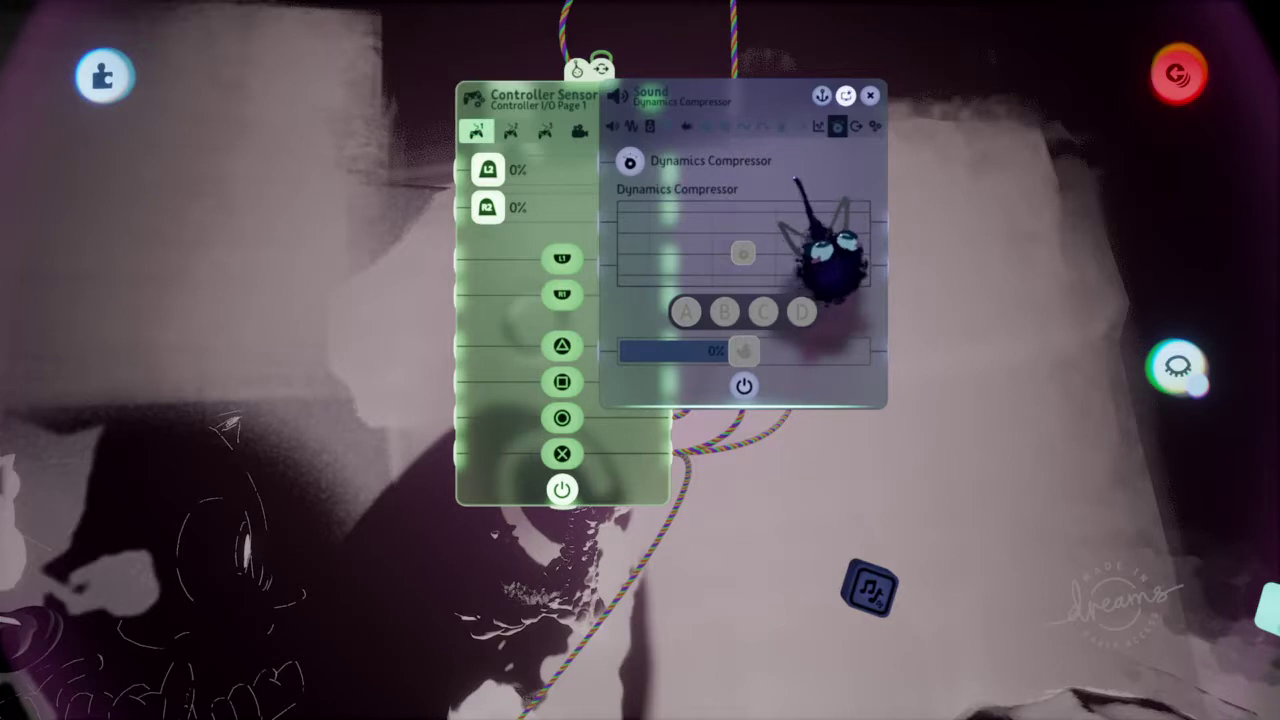
# Step: Show the Sound gadget's Outputs page listing outputs such as Is Playing
pyautogui.click(857, 127)
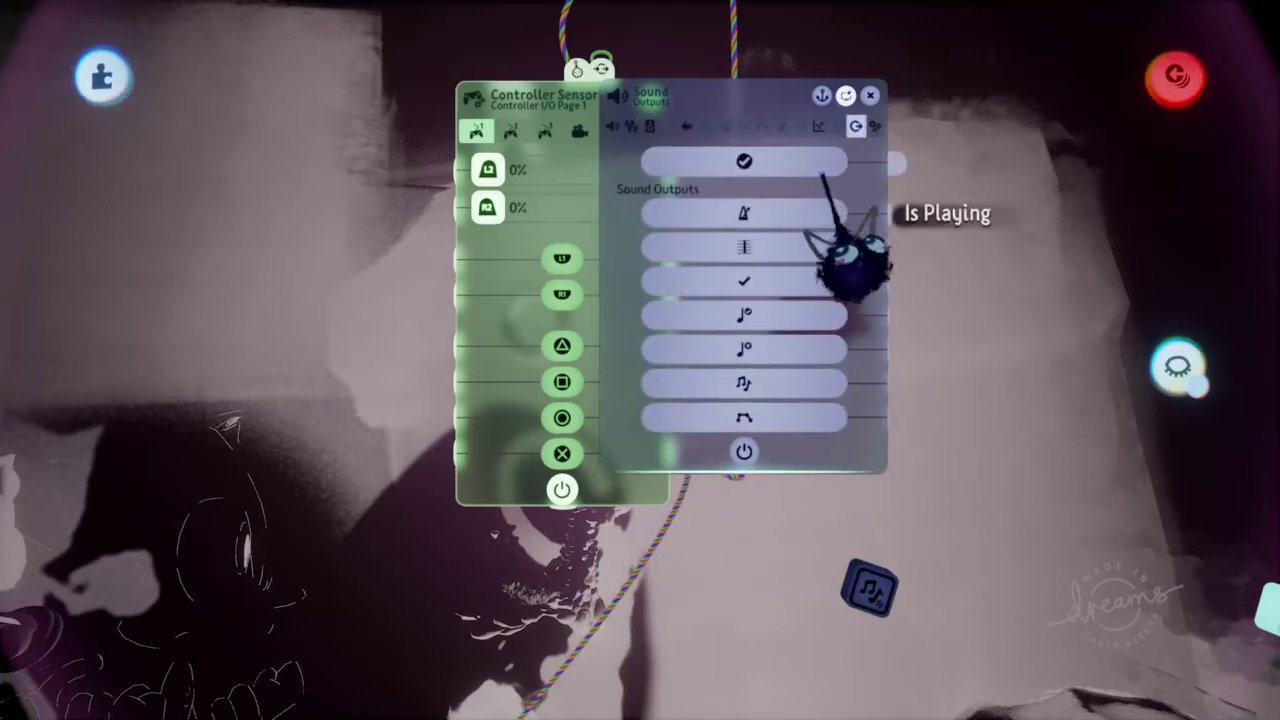